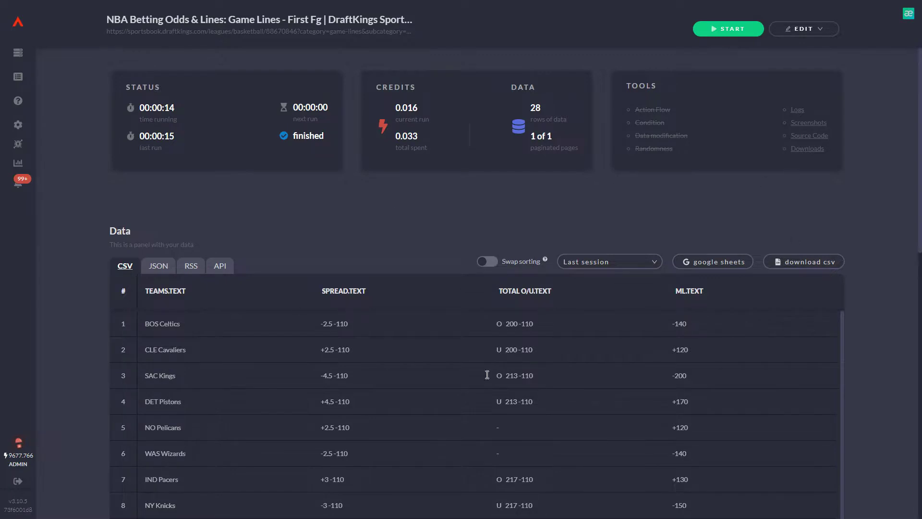
scroll(585, 292, down, 3)
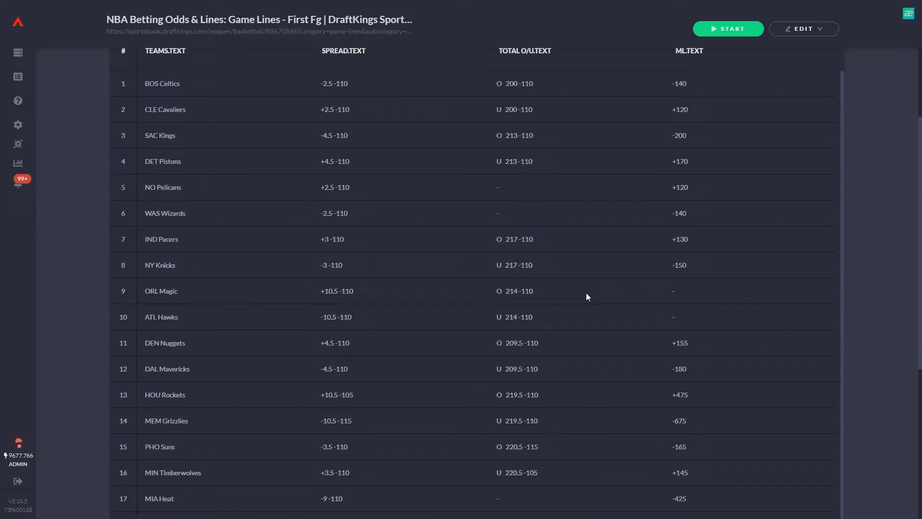
scroll(586, 297, up, 3)
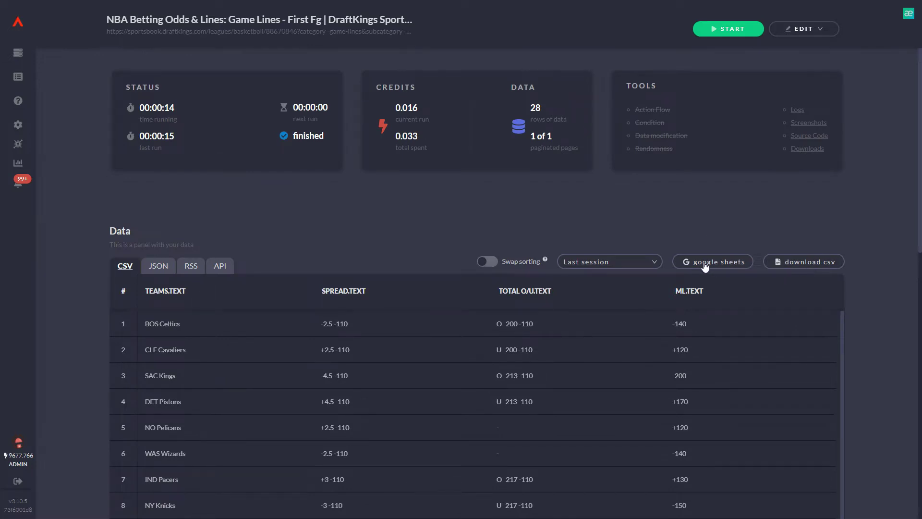
Step: Preview the scraped NBA odds data as an API feed, then return to the CSV view
click(221, 265)
click(133, 267)
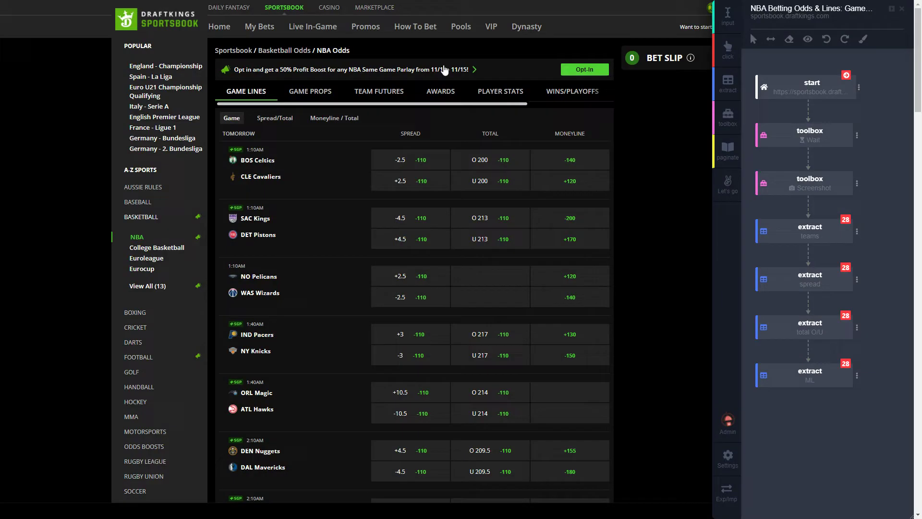
Step: Enable a Schedule trigger on the start step with a 1-hour interval
click(858, 88)
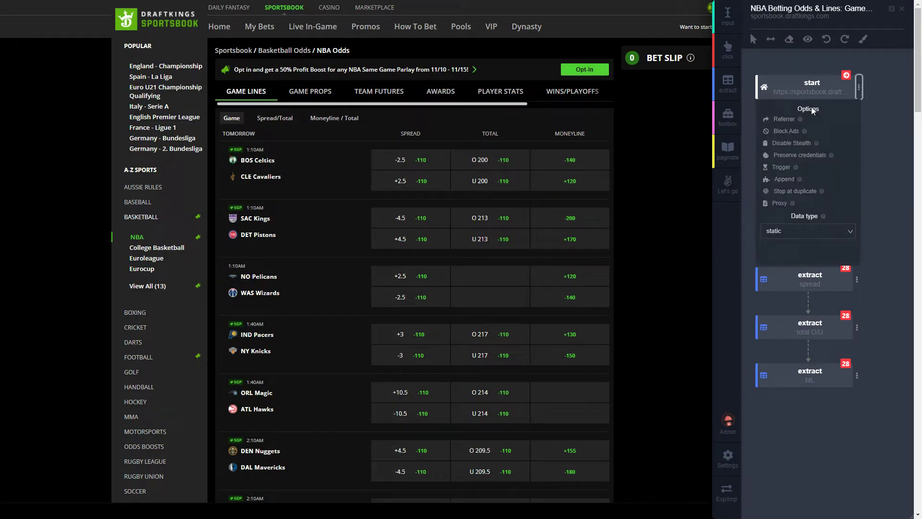
click(786, 171)
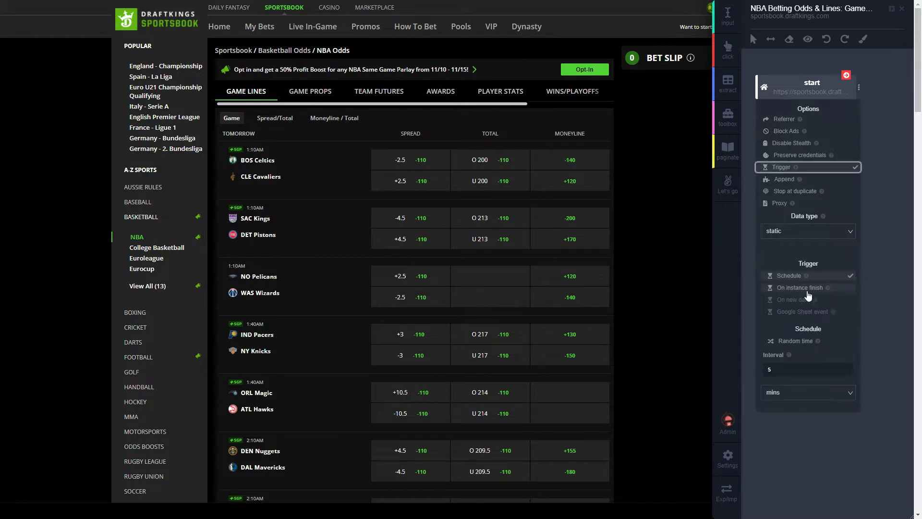
click(790, 370)
text(1)
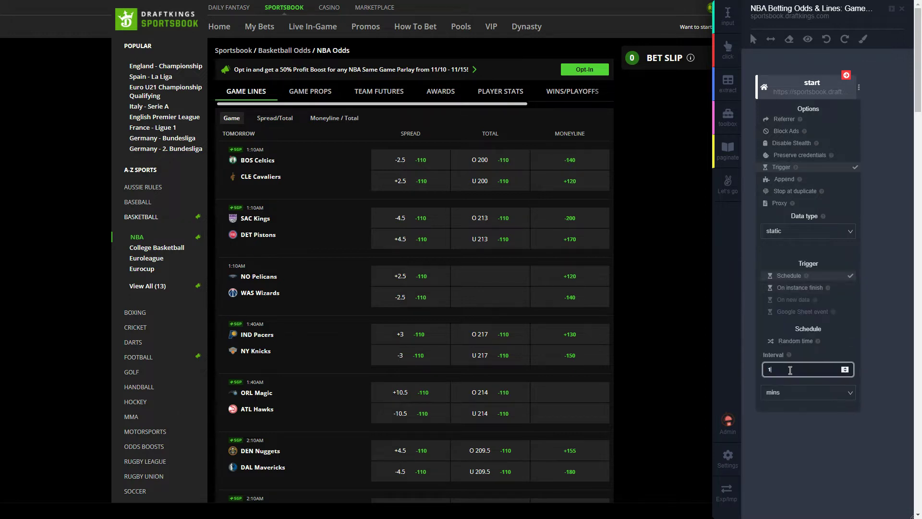
click(784, 393)
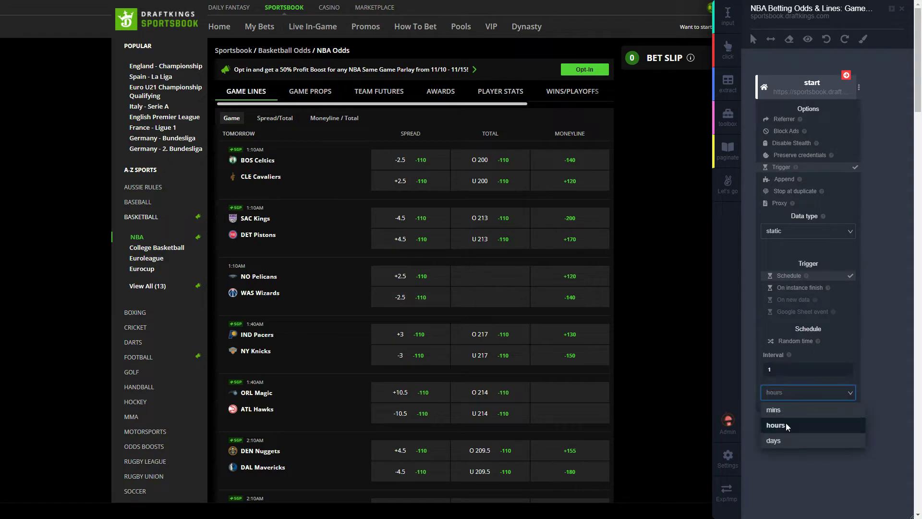
click(786, 423)
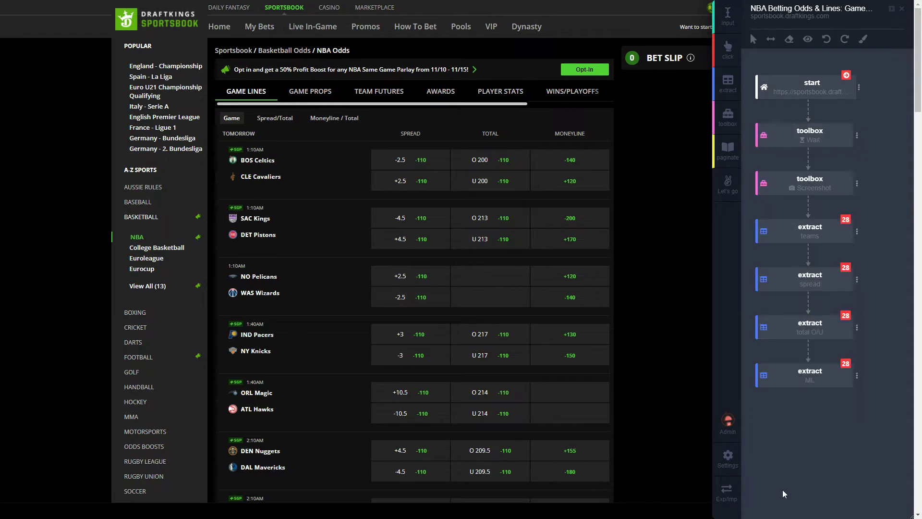